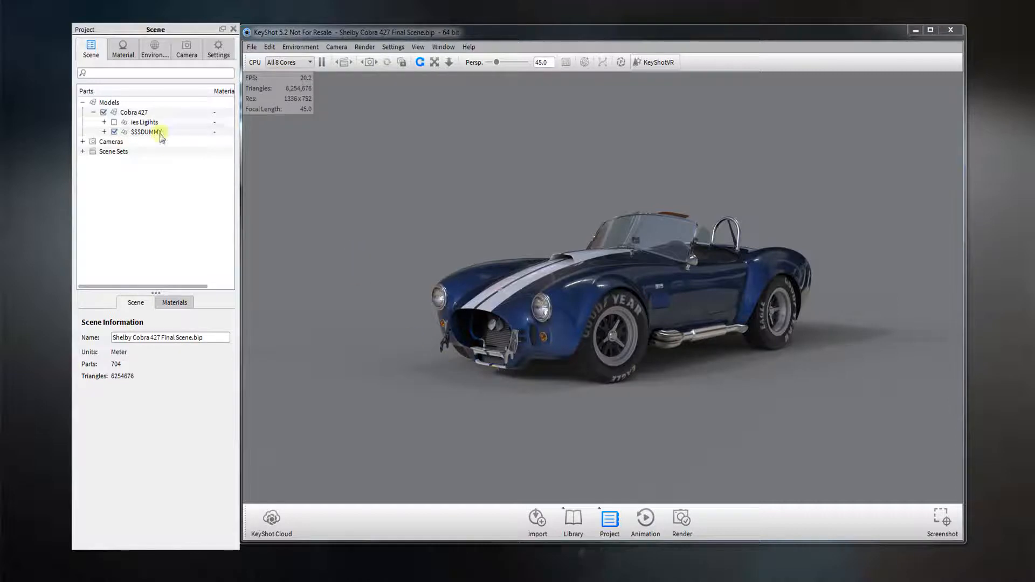
# Toggle the visibility of the ies Ligihts group on, off and on again to compare the car's lighting
pyautogui.click(113, 122)
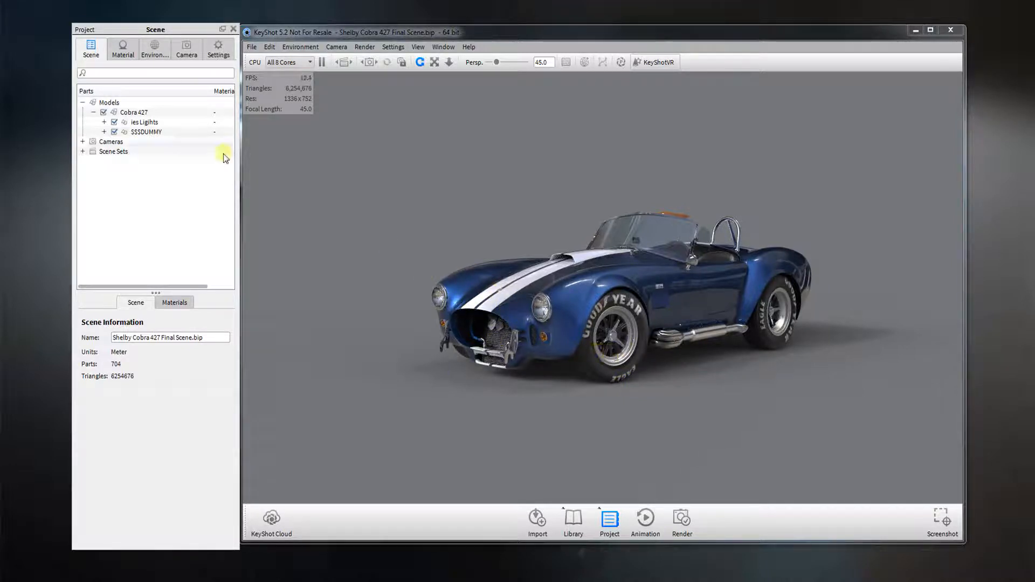
pyautogui.click(113, 122)
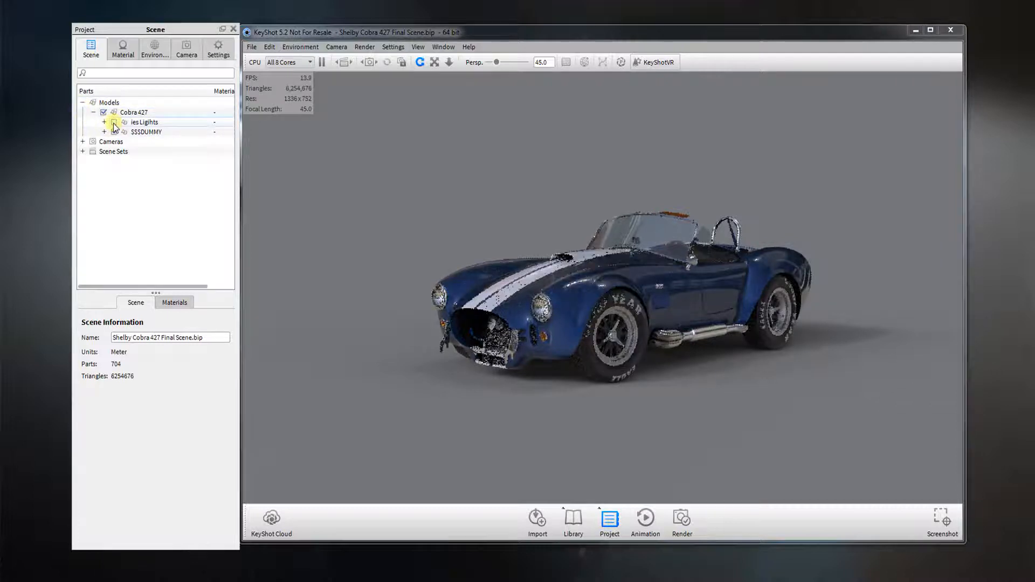
pyautogui.click(114, 122)
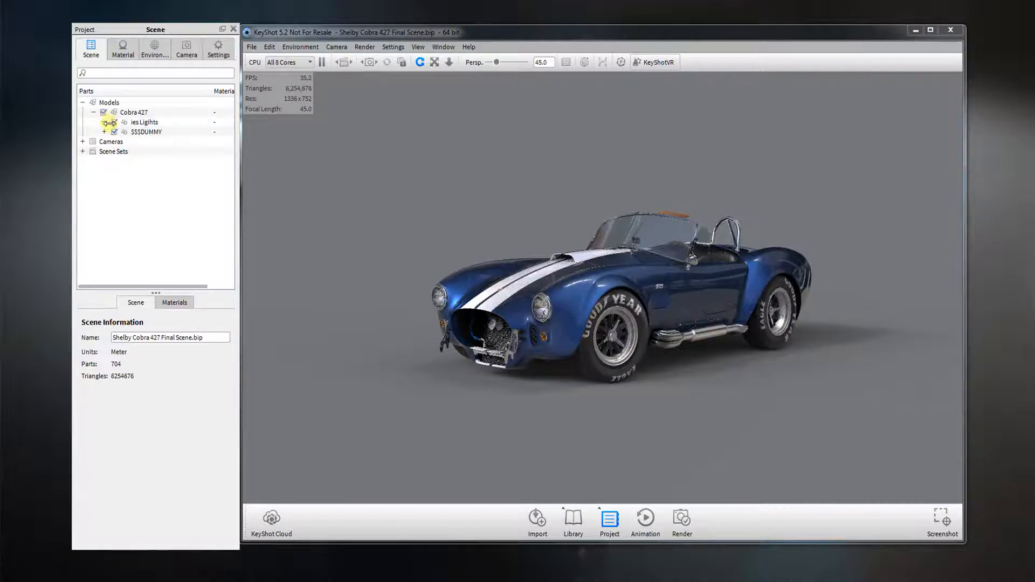
# Expand and hide the ies Ligihts group, and show its overall light, interior, driver wheel and pass frt lights one at a time
pyautogui.click(105, 122)
pyautogui.click(114, 123)
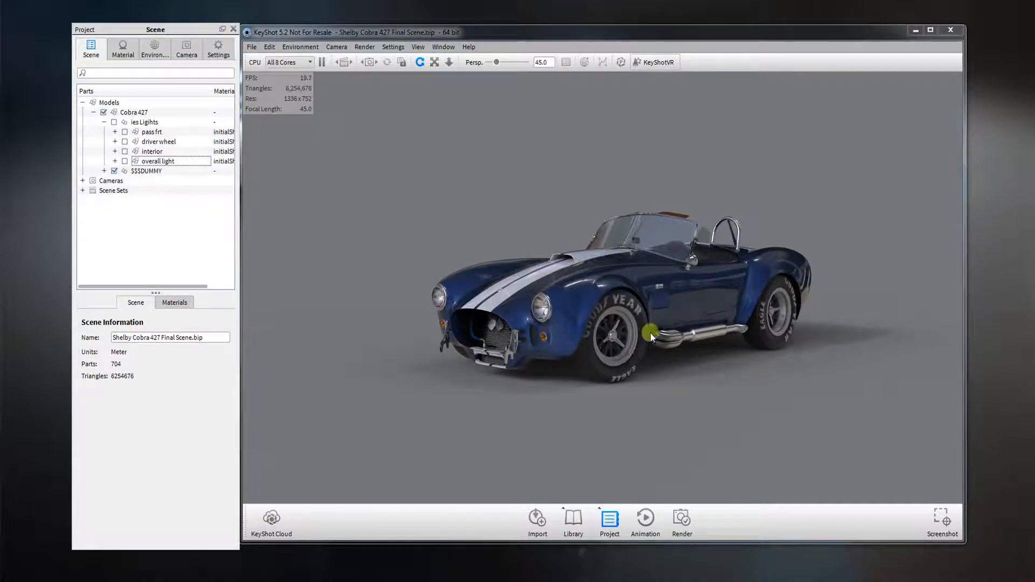
pyautogui.click(124, 161)
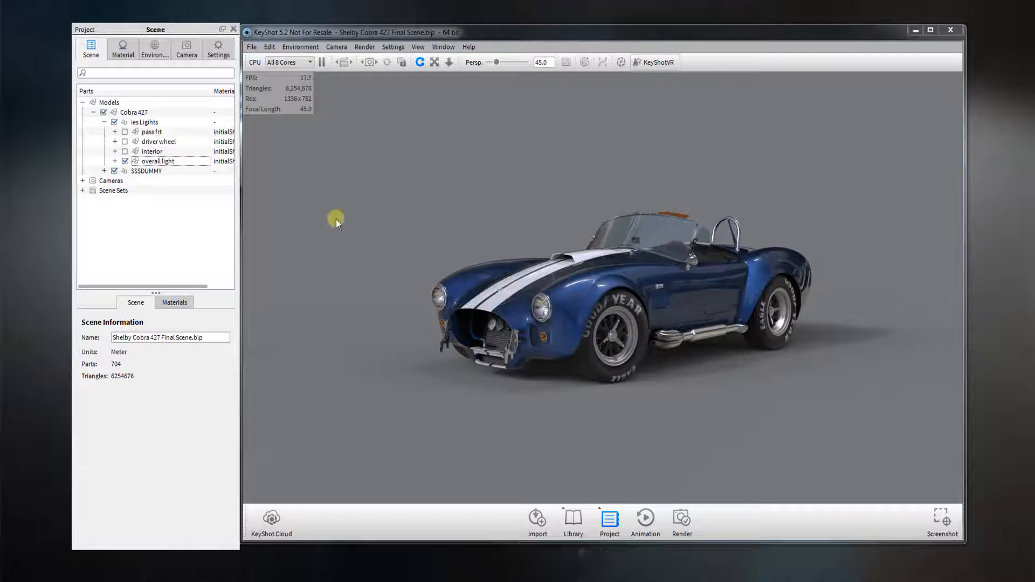
pyautogui.click(125, 152)
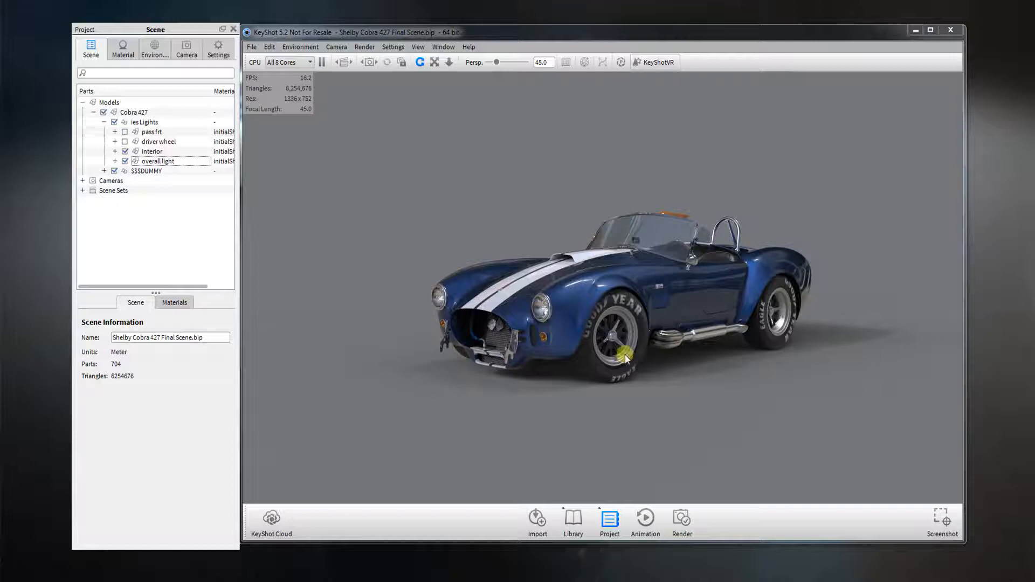
pyautogui.click(125, 142)
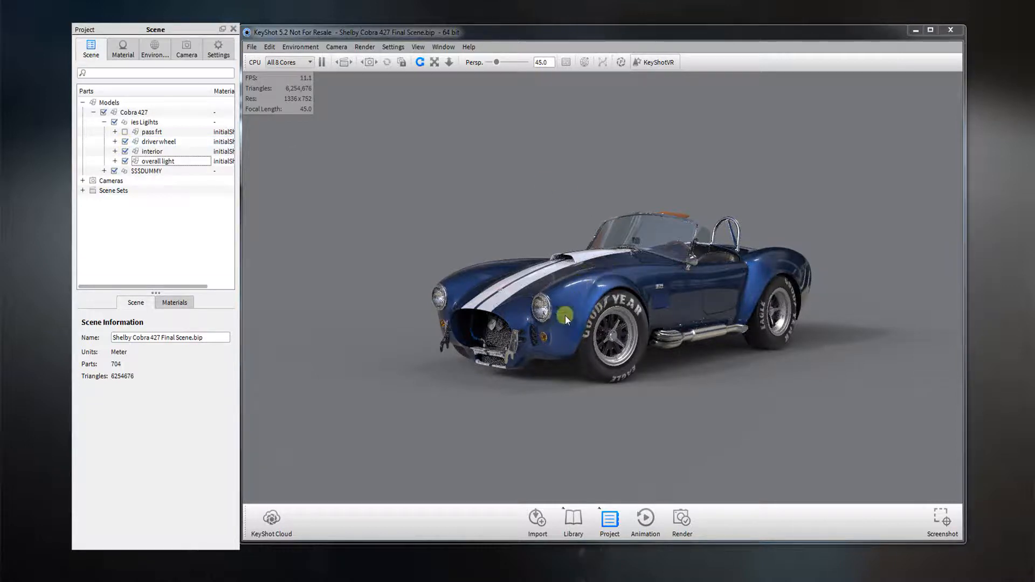
pyautogui.click(125, 142)
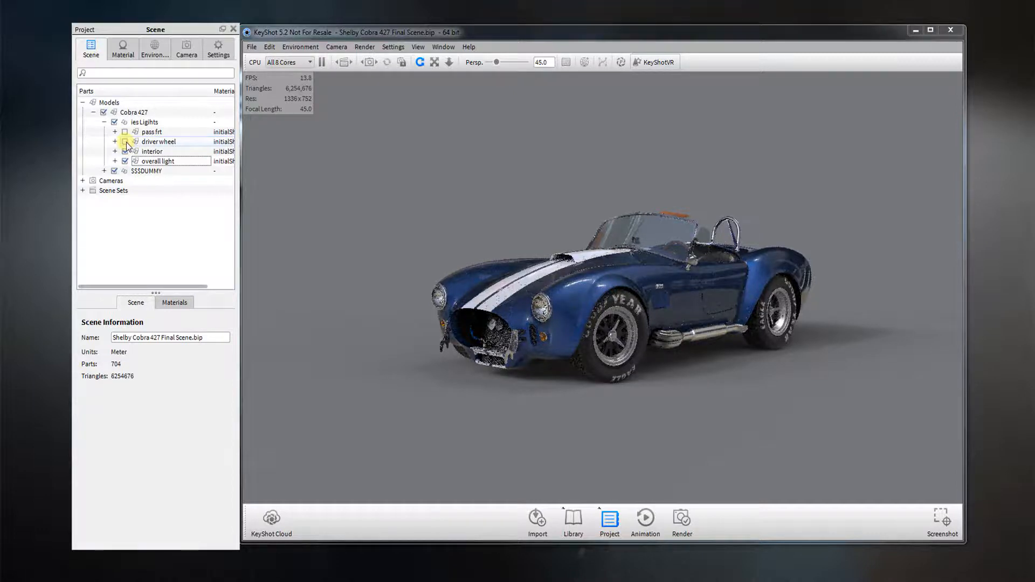
pyautogui.click(125, 142)
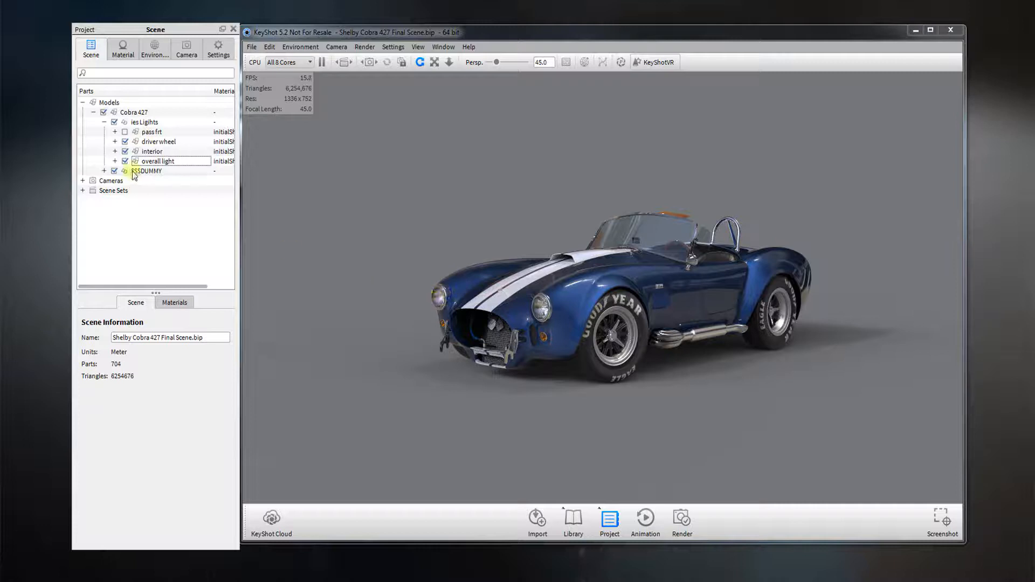
pyautogui.click(125, 132)
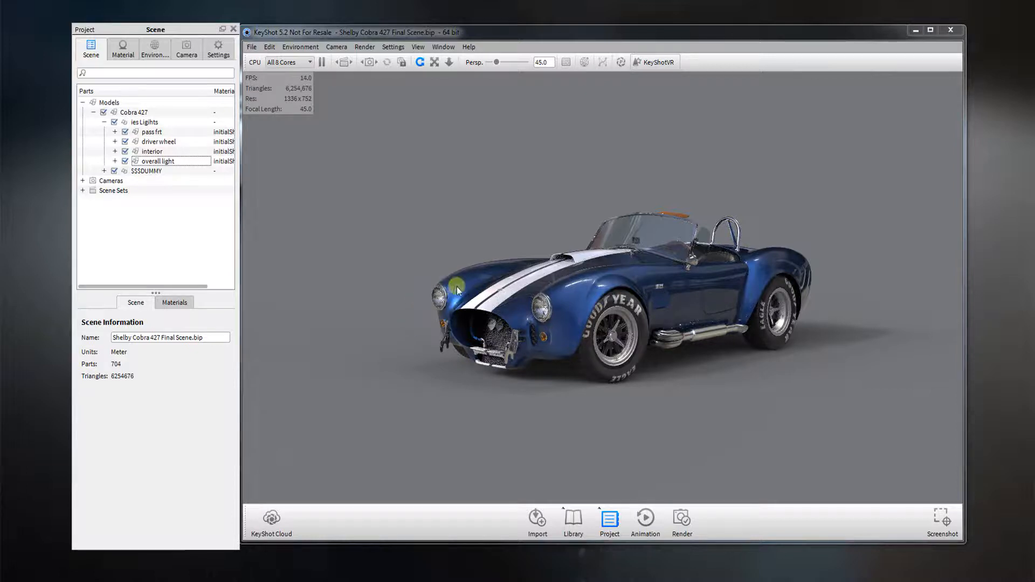
# Edit the pass frt light's material, trying a multiplier of 500 and settling on 400
pyautogui.click(149, 134)
pyautogui.rightClick(149, 135)
pyautogui.moveTo(188, 143)
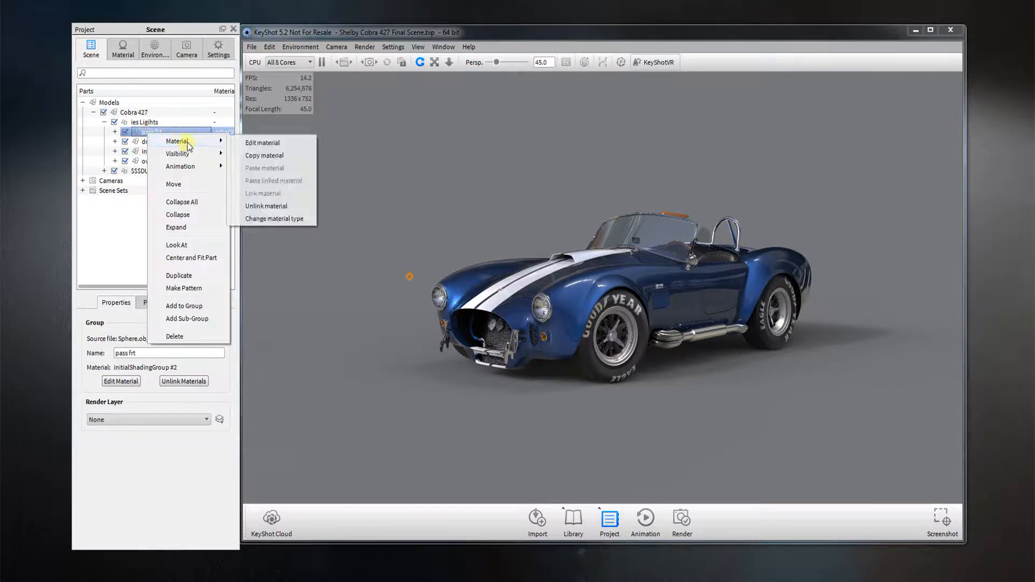
pyautogui.click(259, 143)
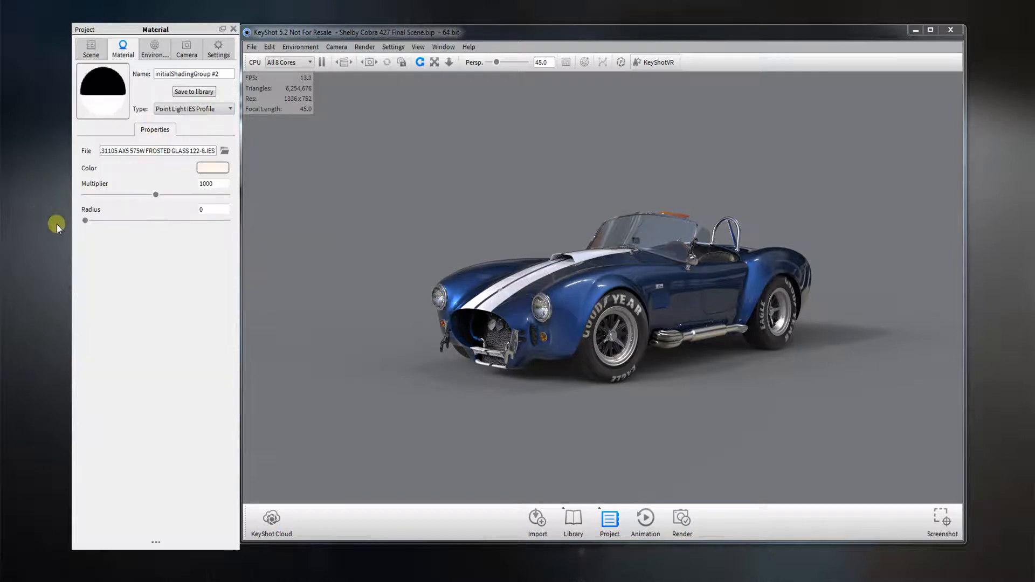
pyautogui.doubleClick(225, 184)
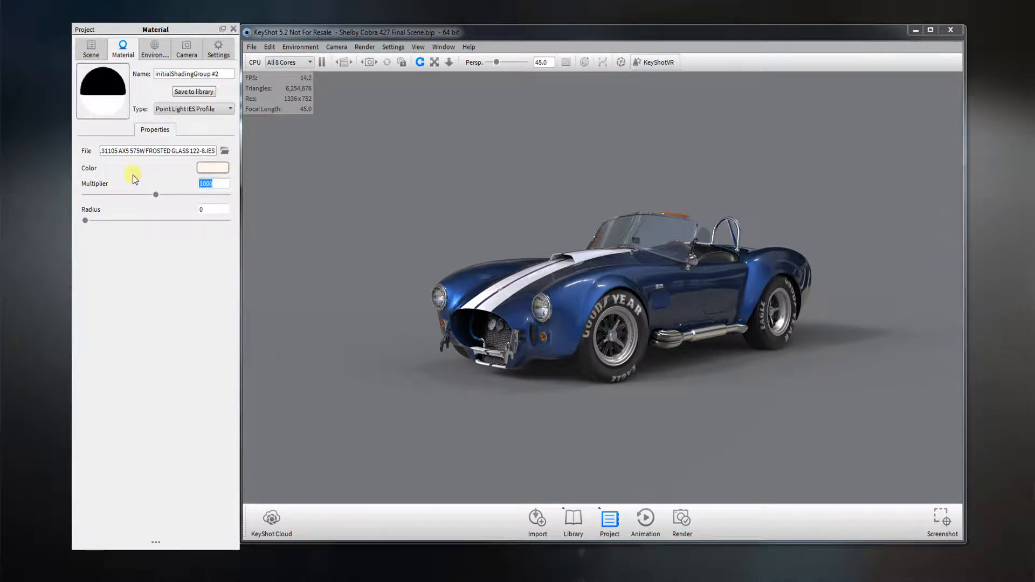
pyautogui.write('500')
pyautogui.press('Return')
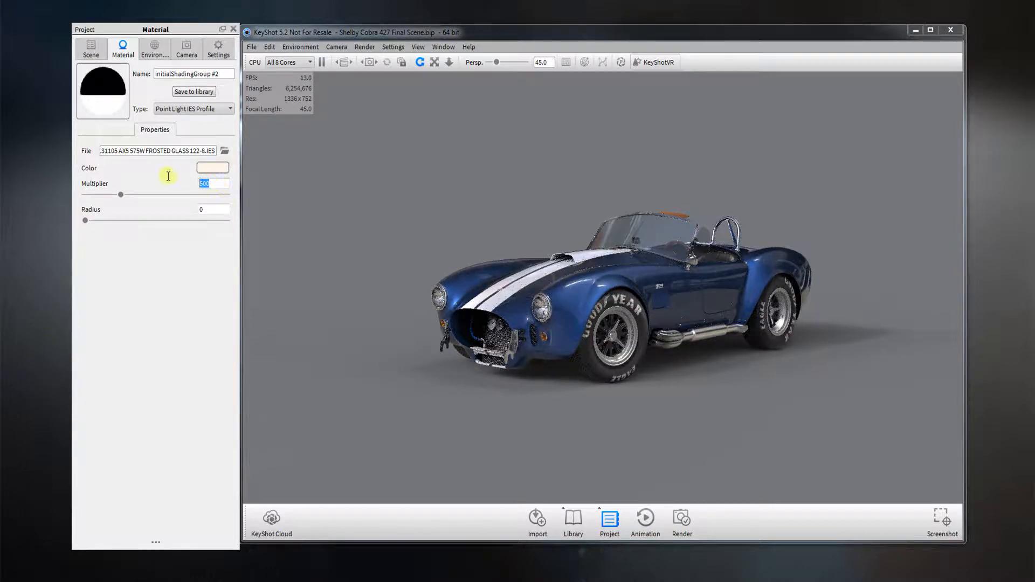
pyautogui.write('400')
pyautogui.press('Return')
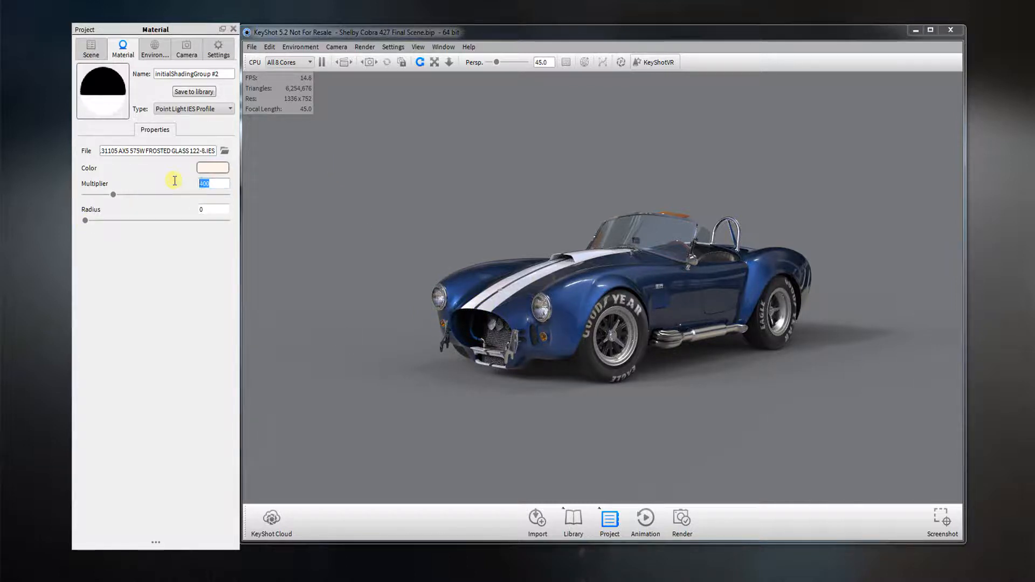
# Set the pass frt light's multiplier to 1000 for comparison and return it to 400
pyautogui.write('1000')
pyautogui.press('Return')
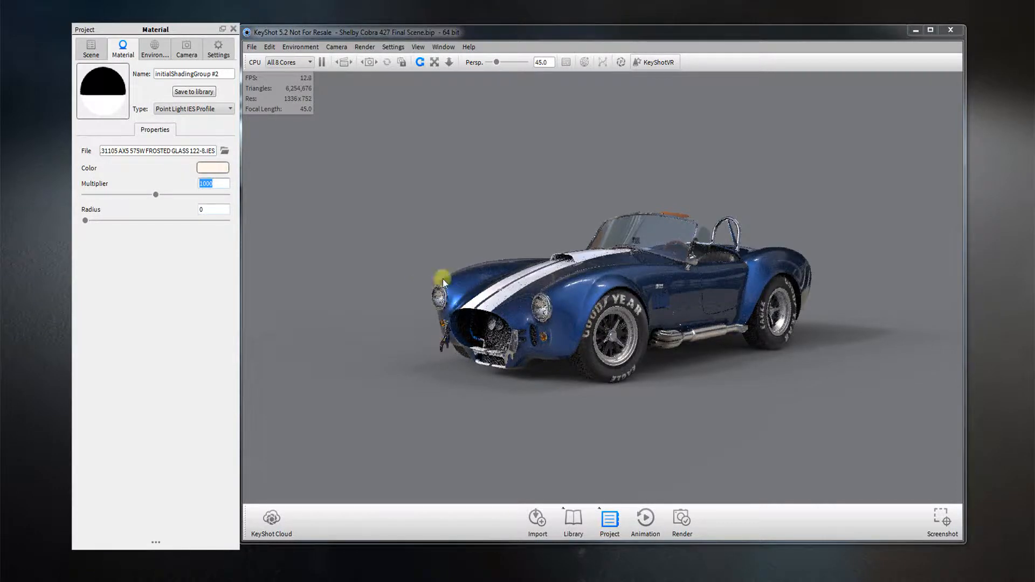
pyautogui.moveTo(442, 279); pyautogui.dragTo(455, 300)
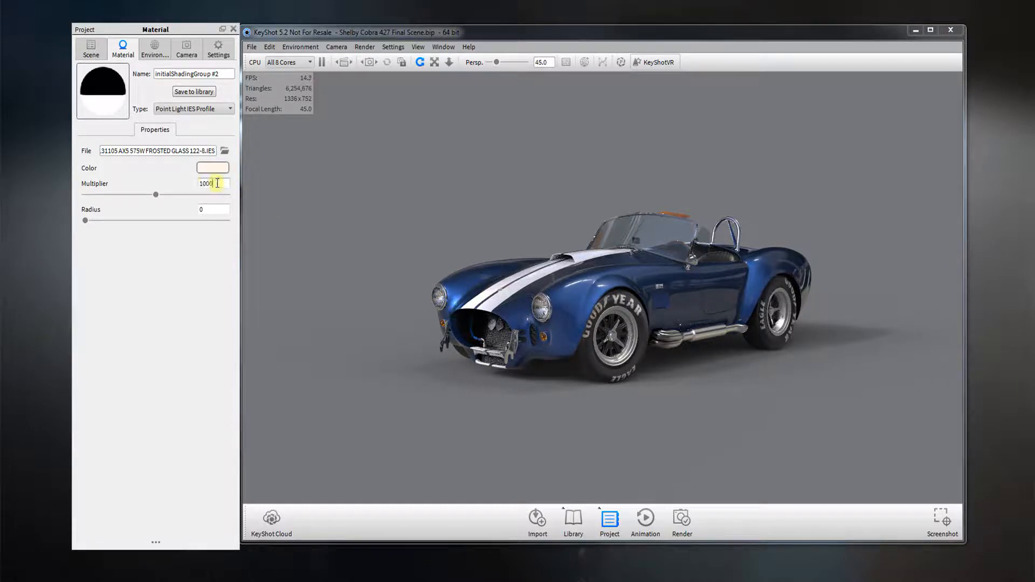
pyautogui.write('400')
pyautogui.press('Return')
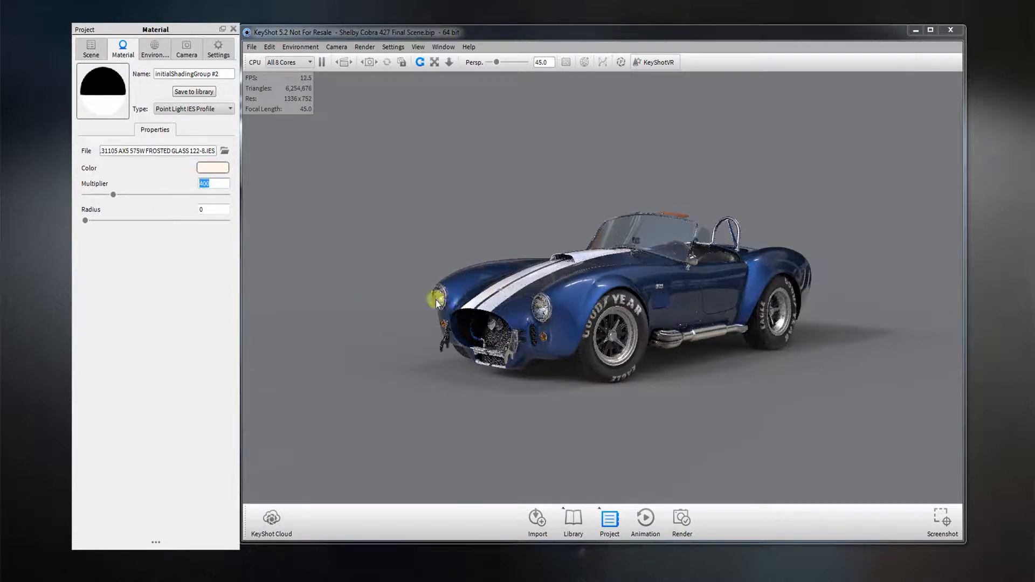
# Collapse the ies Ligihts group and enable Ground Illumination for the project, toggling it off and on to compare the floor lighting
pyautogui.click(91, 48)
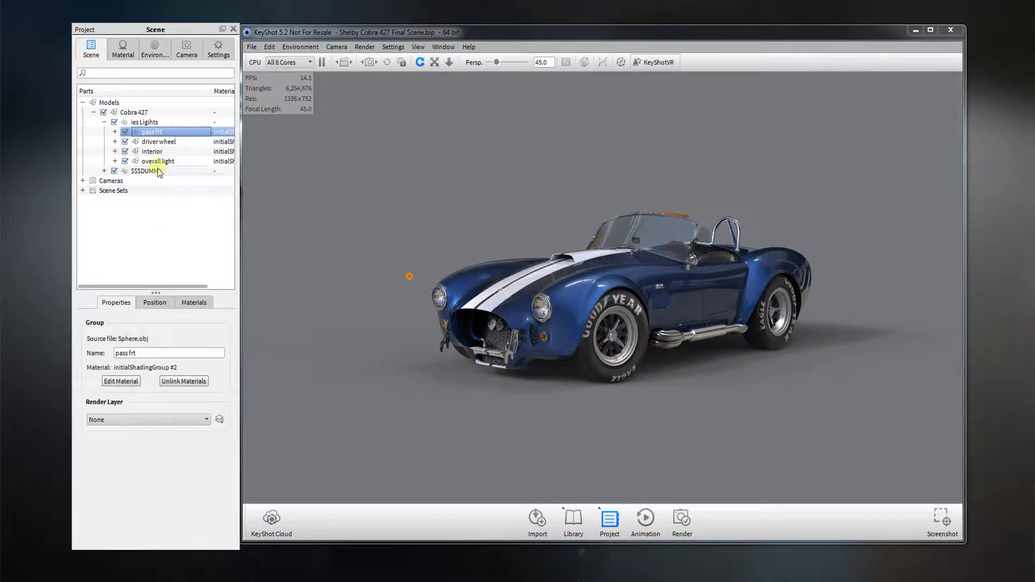
pyautogui.click(104, 122)
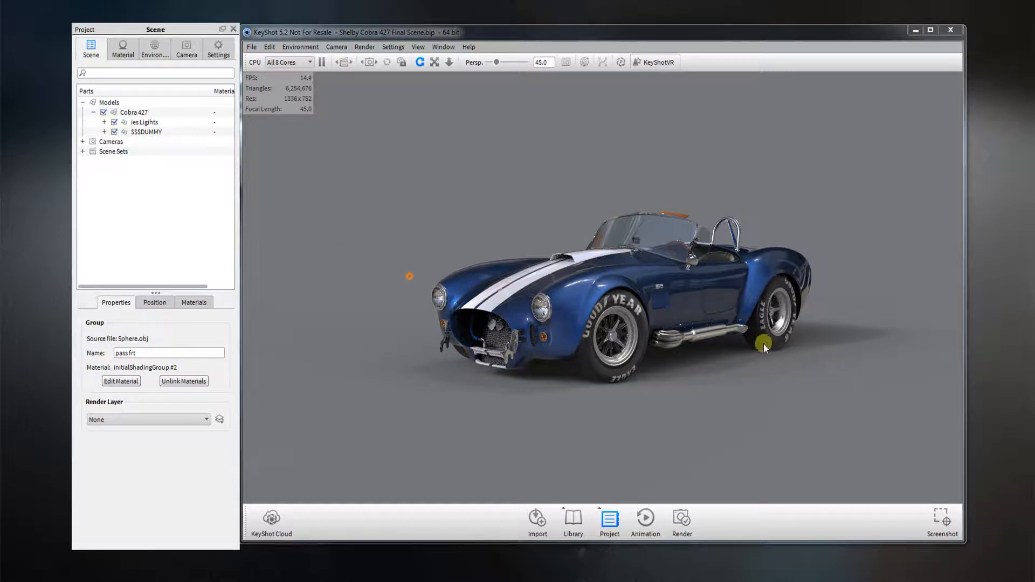
pyautogui.click(217, 48)
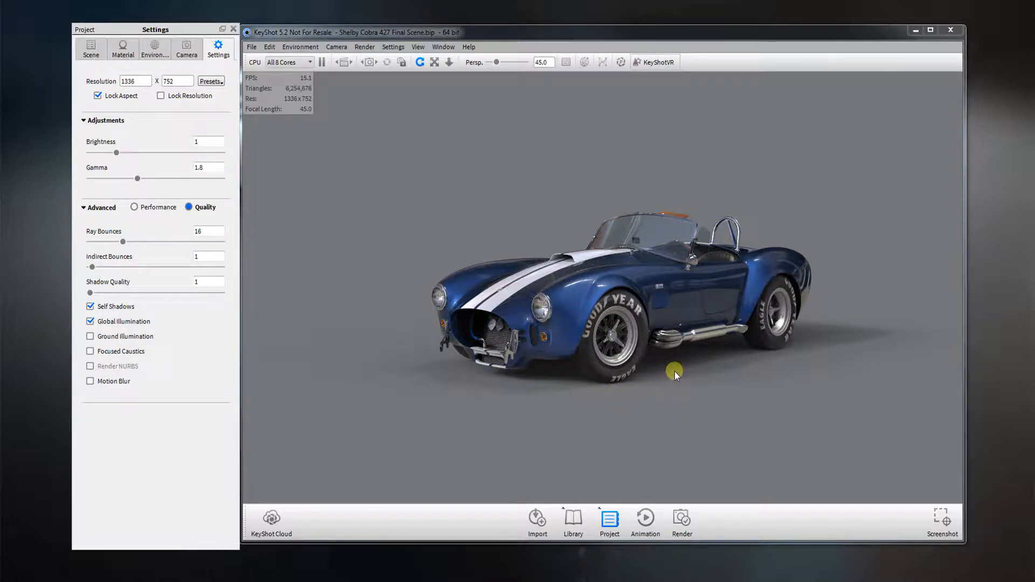
pyautogui.click(90, 337)
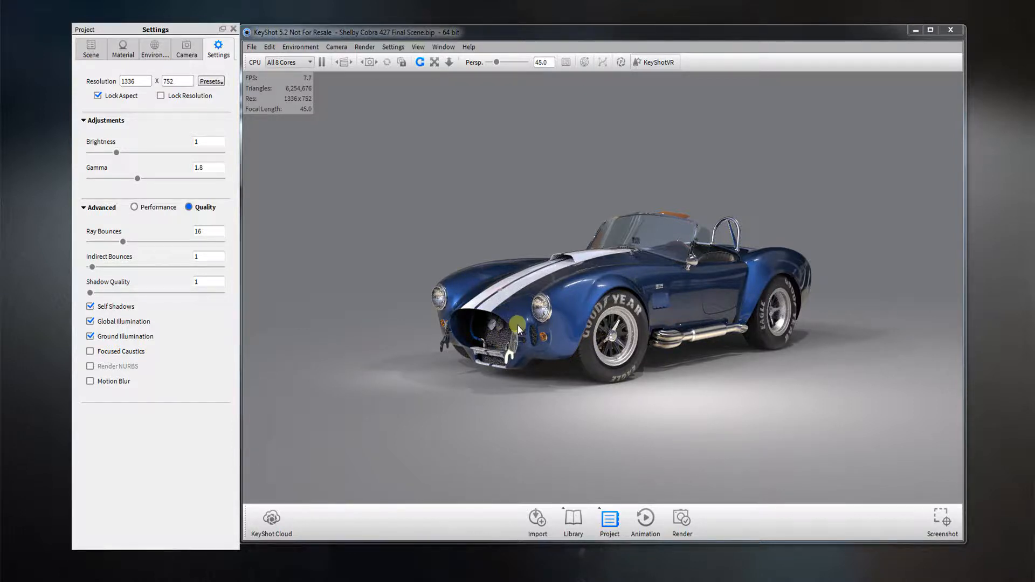
pyautogui.click(90, 337)
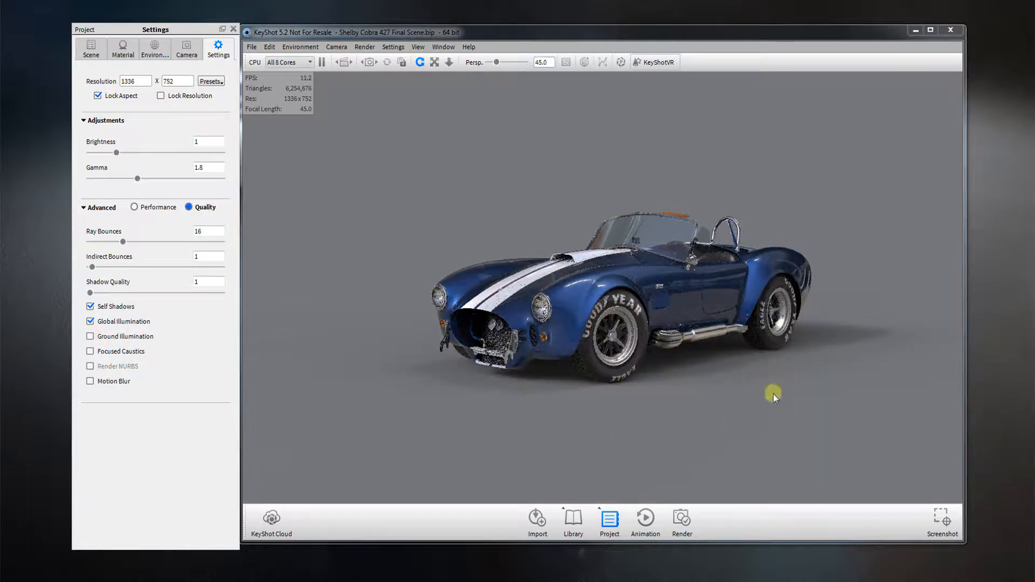
pyautogui.click(90, 336)
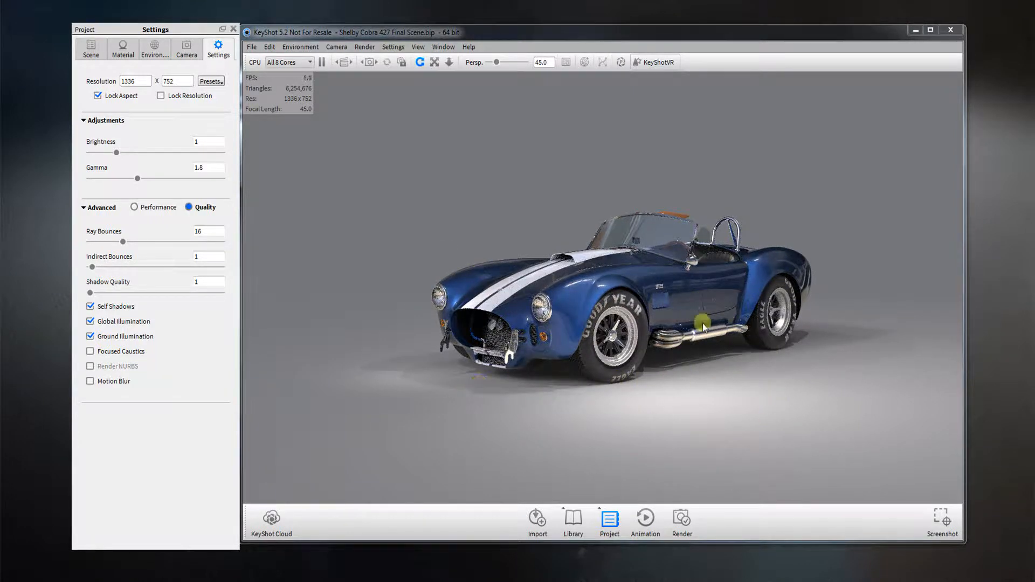
# Hide and reshow the ies Ligihts group to compare its effect with Ground Illumination enabled
pyautogui.click(92, 51)
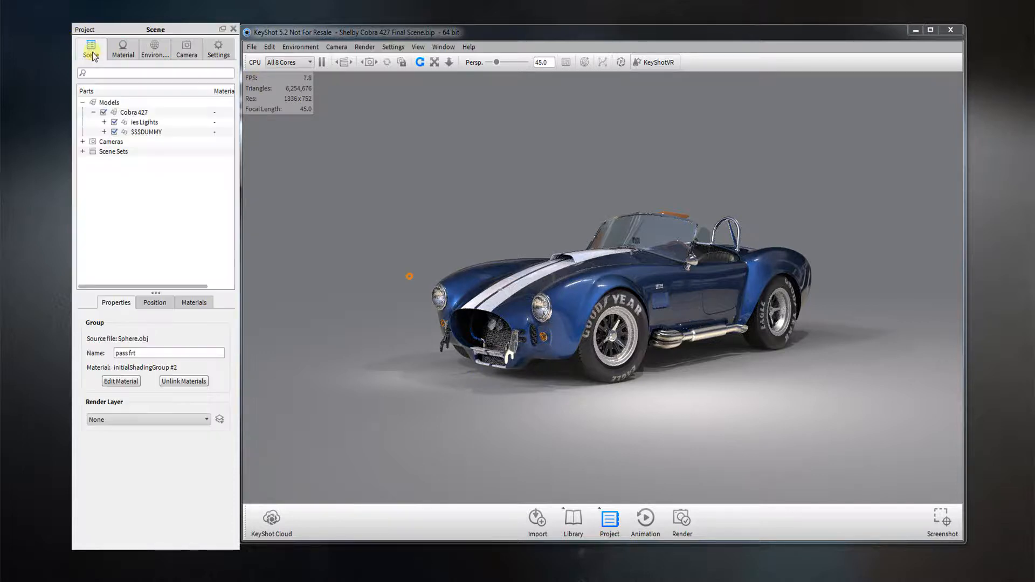
pyautogui.click(114, 122)
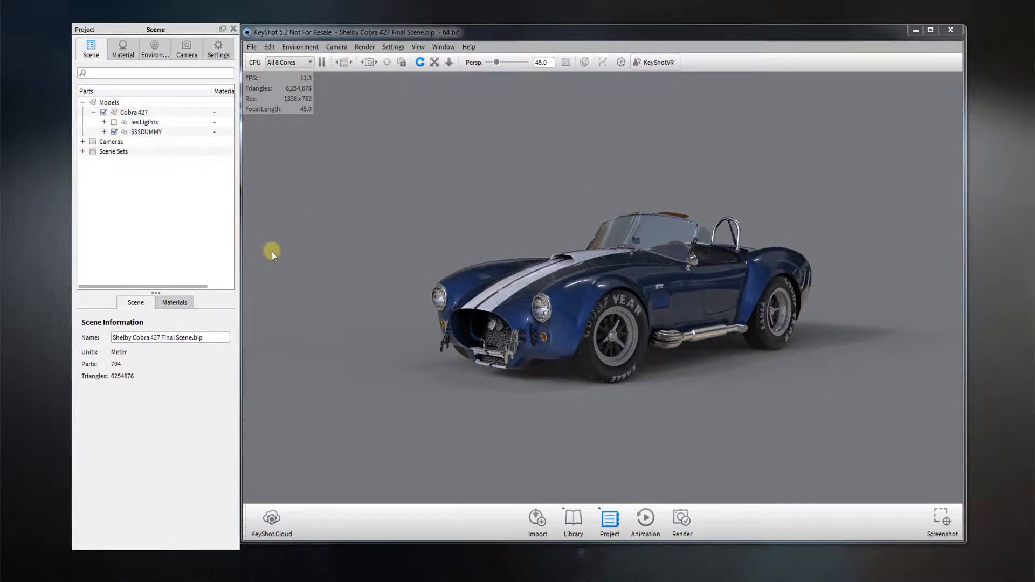
pyautogui.click(114, 122)
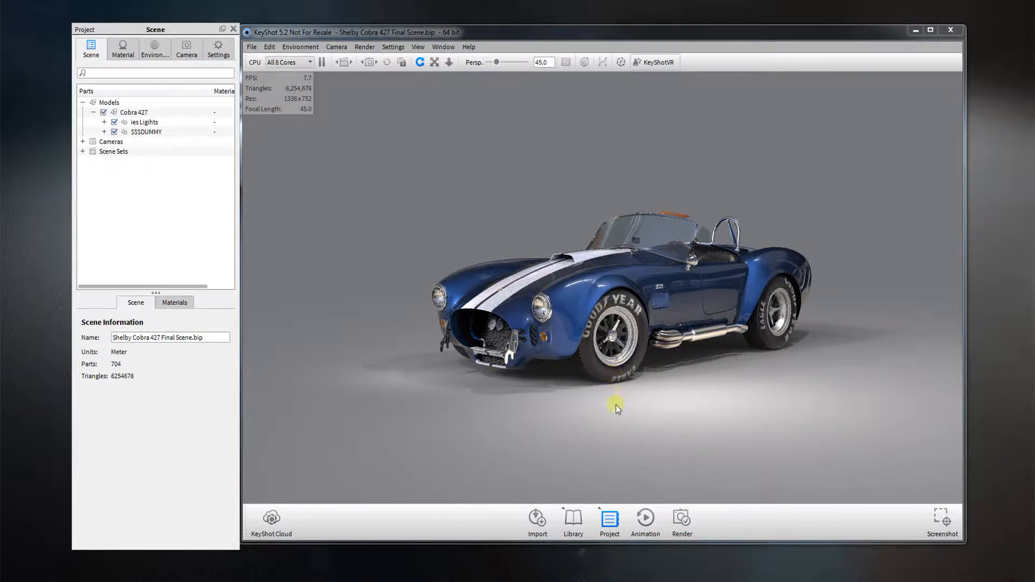
# Open the render quality options, move them aside, and examine the samples setting of the car body's metallic paint material
pyautogui.click(681, 524)
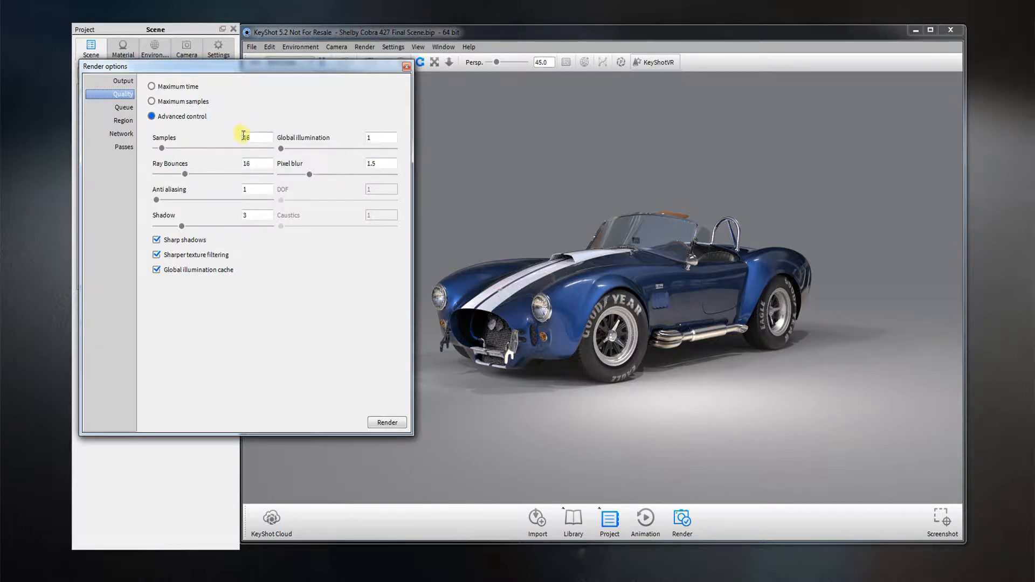
pyautogui.moveTo(347, 68); pyautogui.dragTo(438, 78)
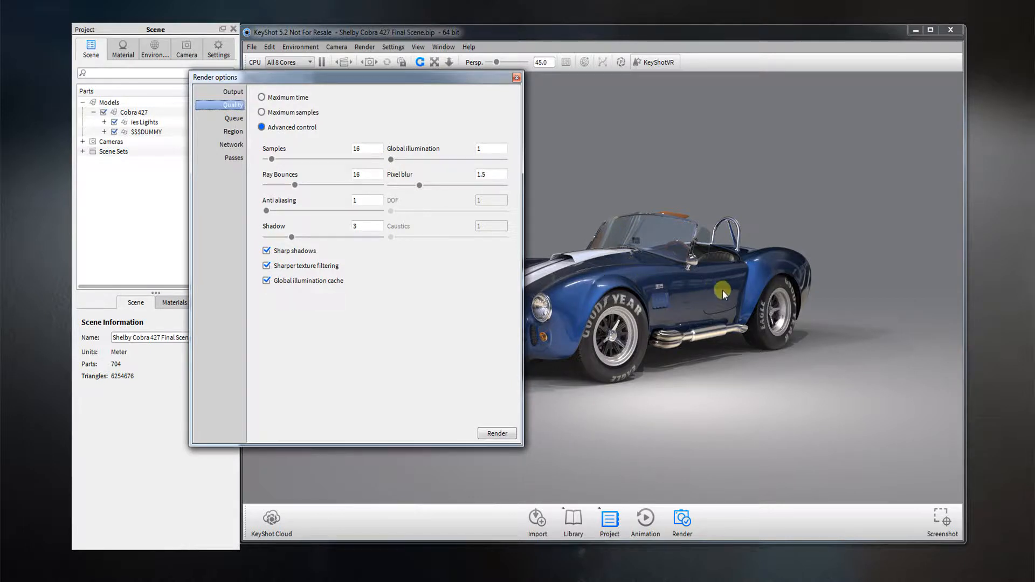
pyautogui.doubleClick(613, 281)
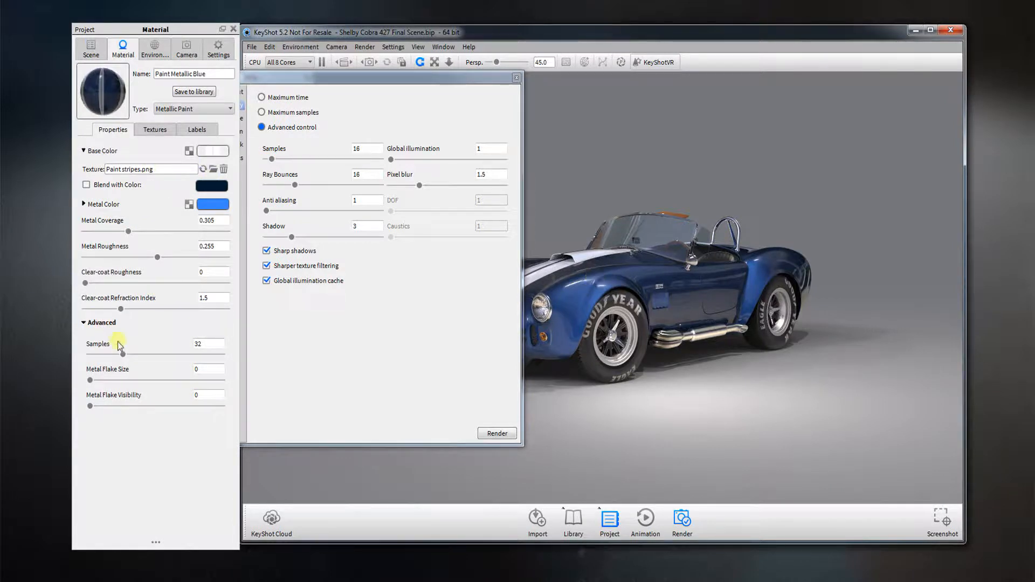
pyautogui.doubleClick(201, 344)
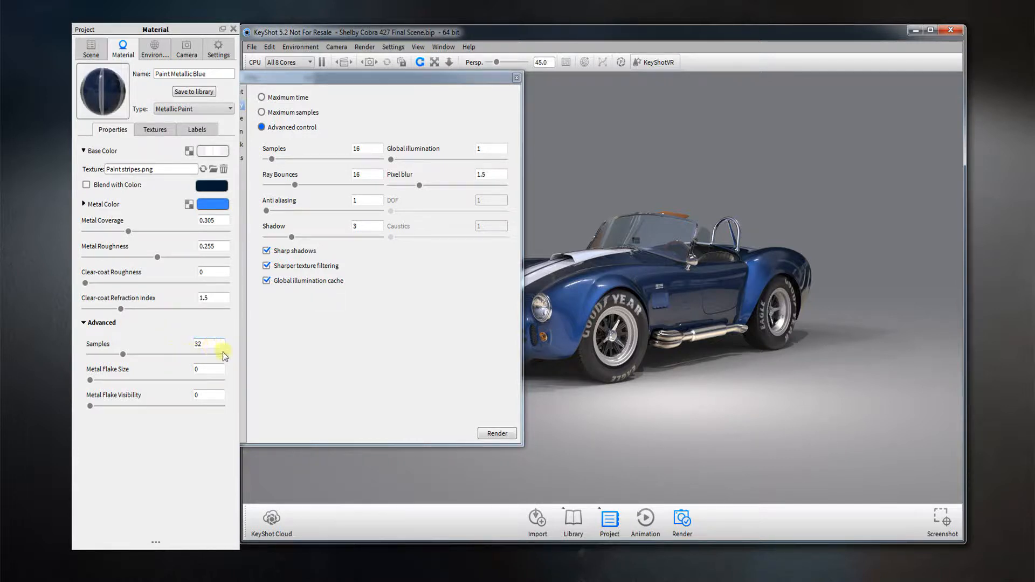
pyautogui.click(571, 326)
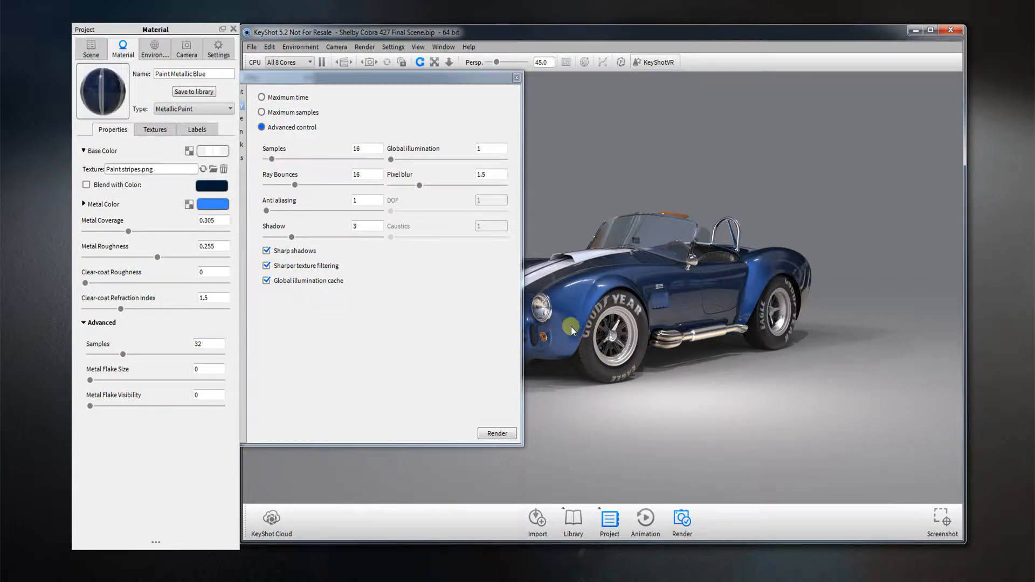
# Examine the roughness samples of the exhaust pipe and wheel chrome materials, and return to the car body's metallic paint material
pyautogui.doubleClick(709, 335)
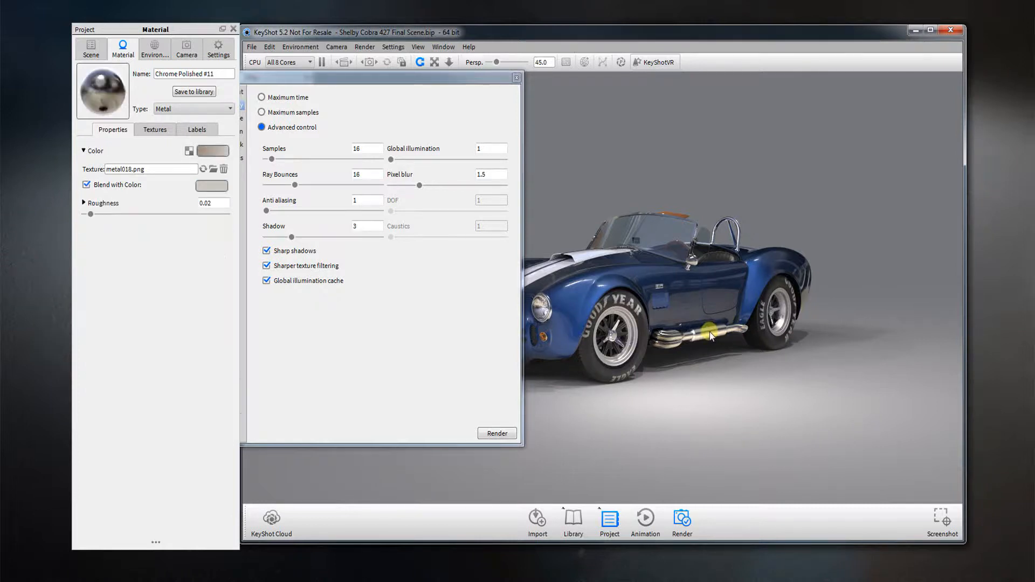
pyautogui.click(84, 203)
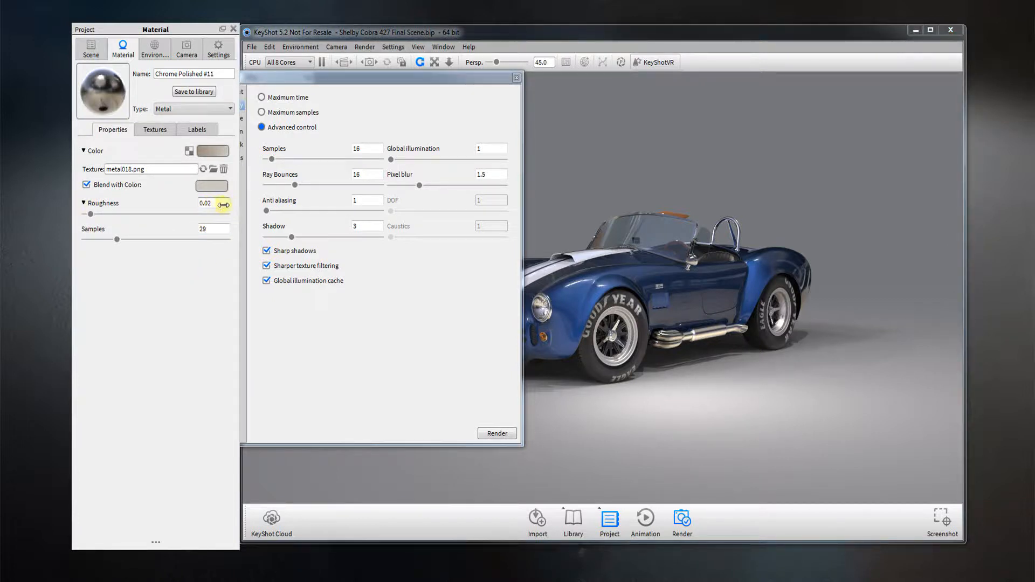
pyautogui.doubleClick(630, 338)
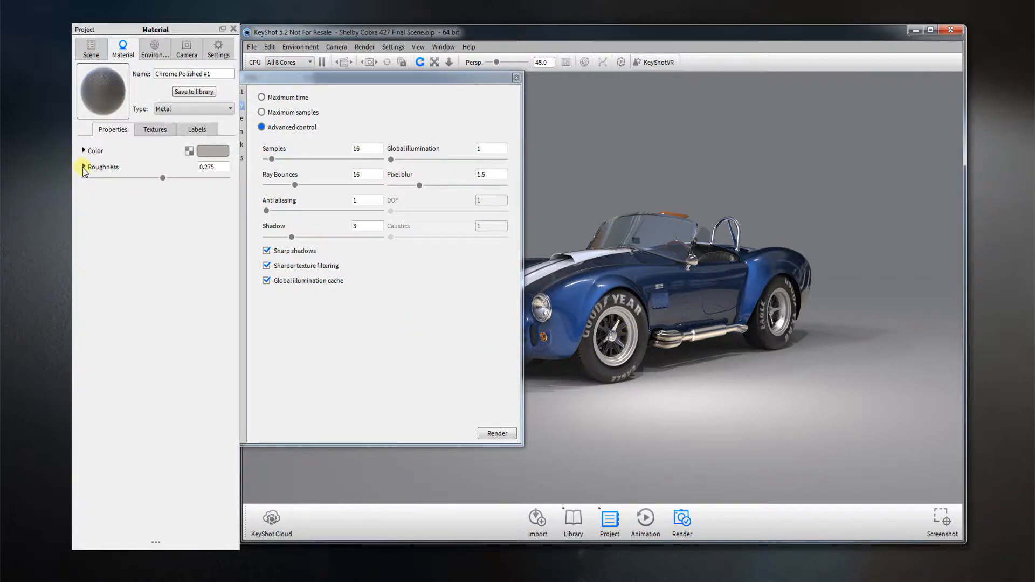
pyautogui.click(84, 168)
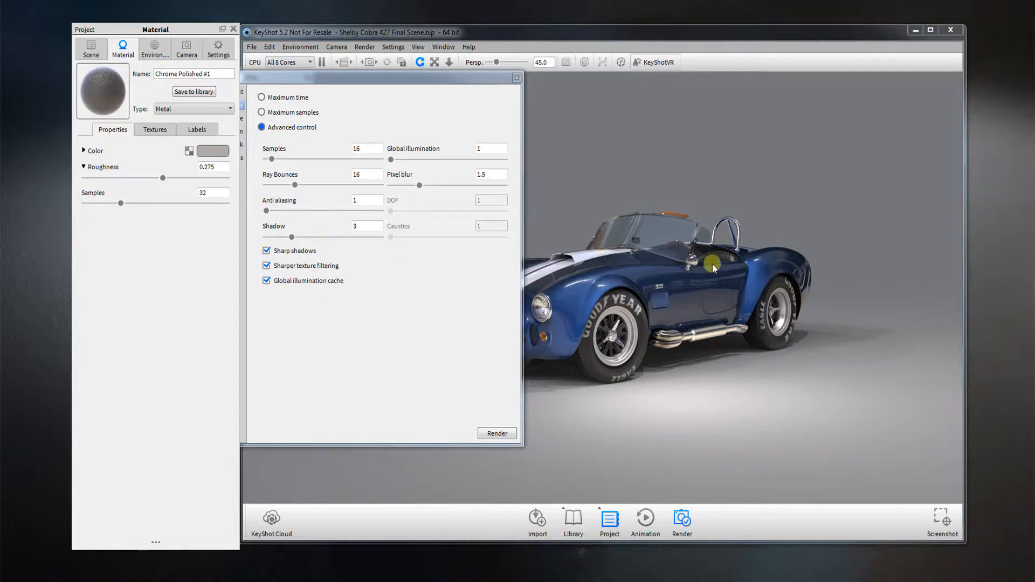
pyautogui.doubleClick(583, 294)
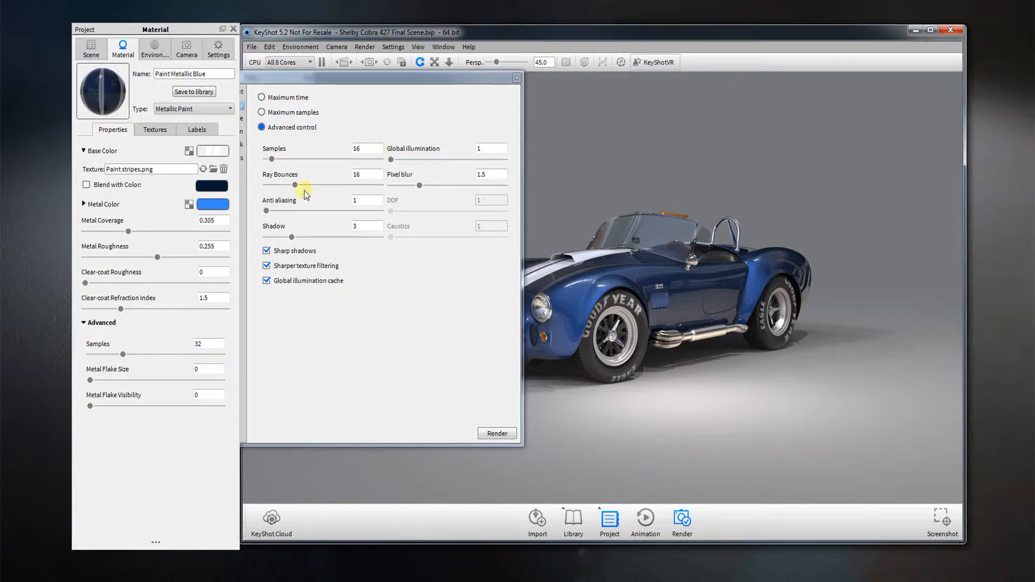
# Review the anti-aliasing and pixel blur quality settings, keeping anti-aliasing at 1, and move the render options clear of the material properties
pyautogui.moveTo(431, 76); pyautogui.dragTo(320, 48)
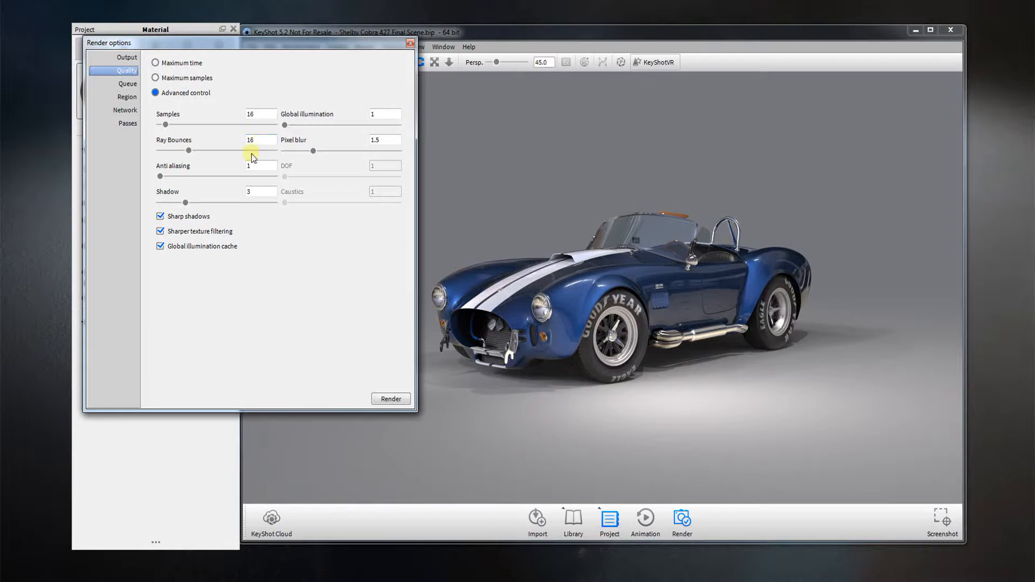
pyautogui.click(267, 165)
pyautogui.write('1')
pyautogui.click(376, 141)
pyautogui.moveTo(316, 43); pyautogui.dragTo(541, 190)
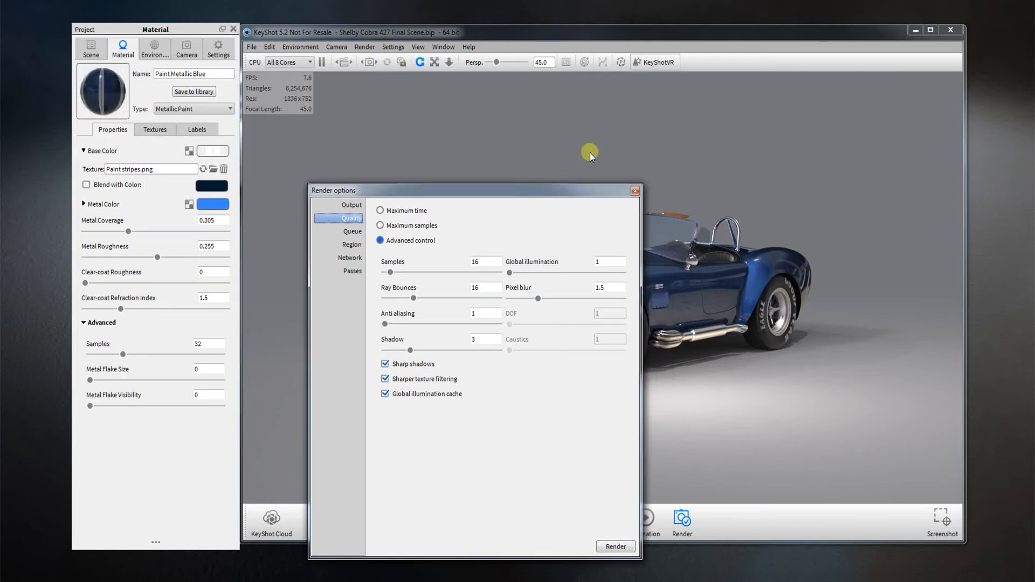
pyautogui.moveTo(589, 153); pyautogui.dragTo(582, 122)
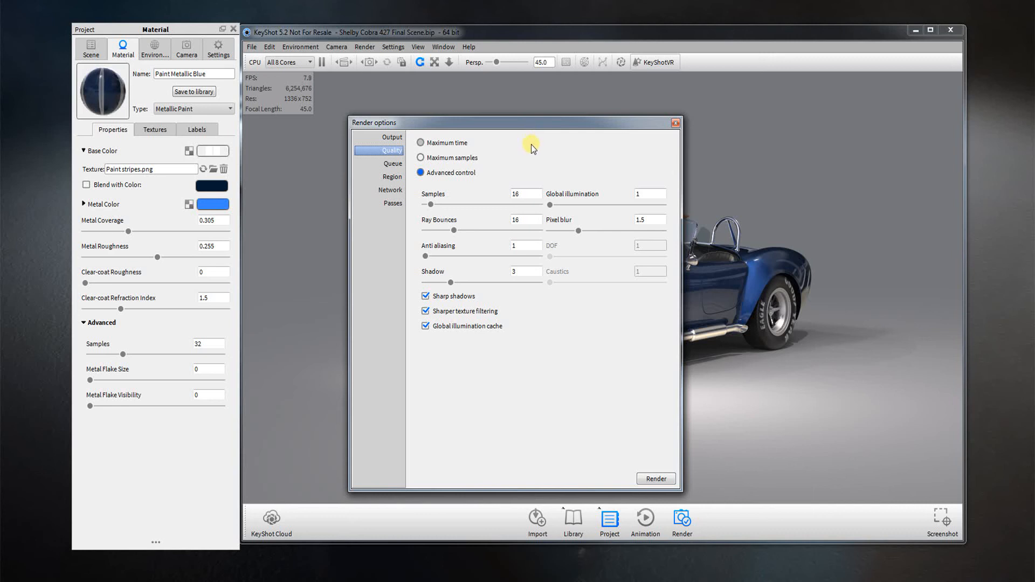
pyautogui.moveTo(526, 127); pyautogui.dragTo(471, 123)
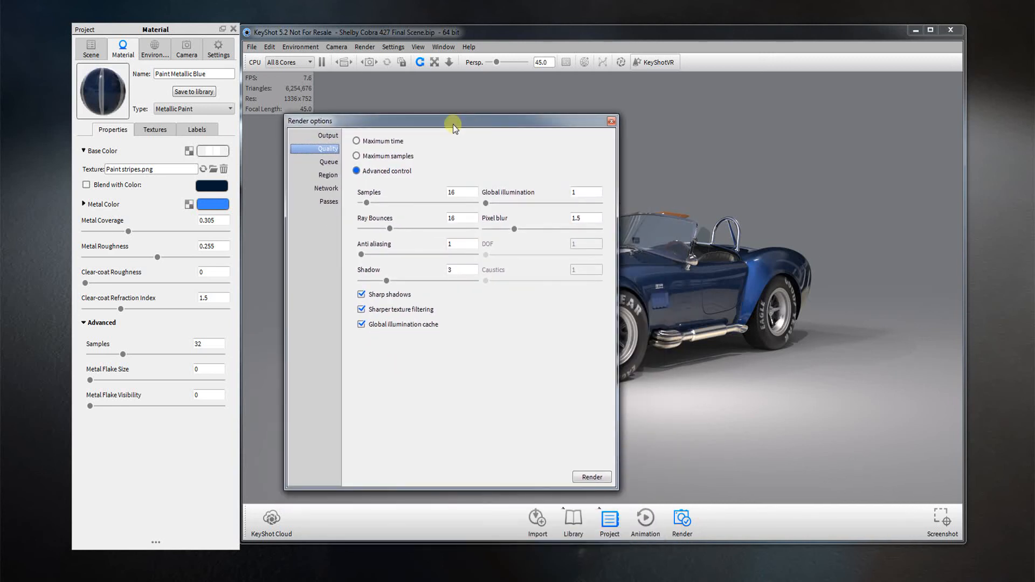